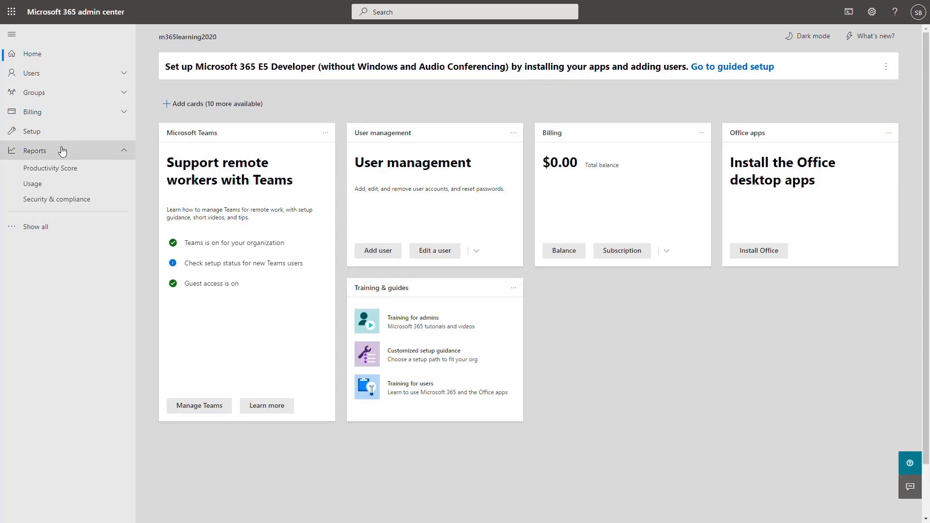
- Go to Usage reports, scroll to the Microsoft 365 usage analytics card and open its Get started panel
click(80, 188)
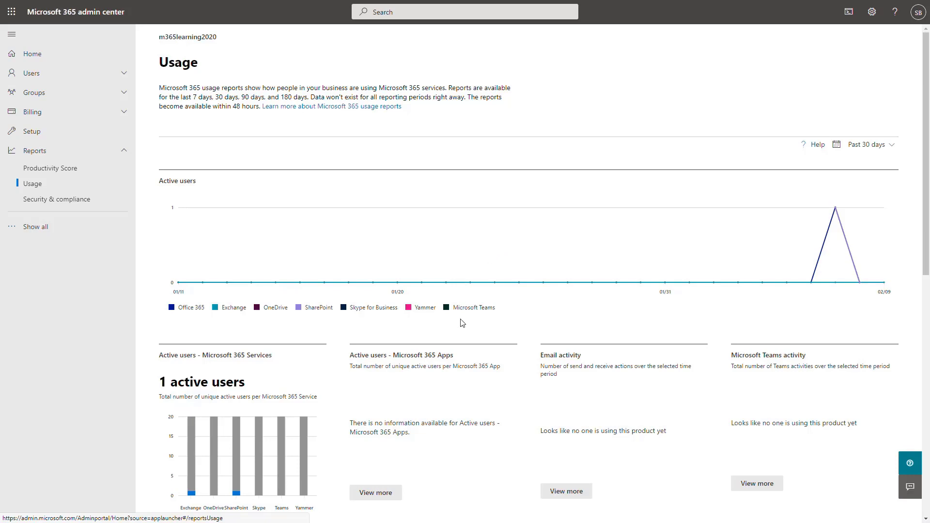
scroll(481, 270, down, 5)
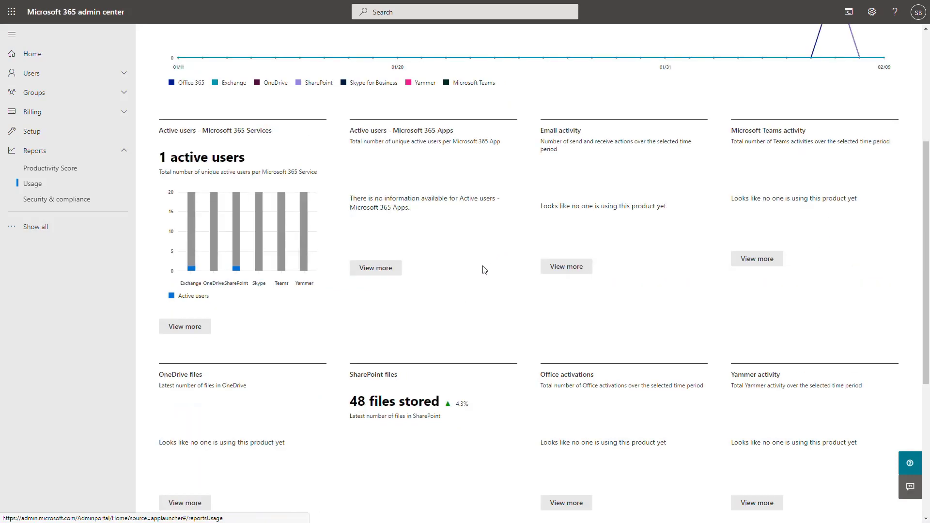
scroll(487, 270, down, 2)
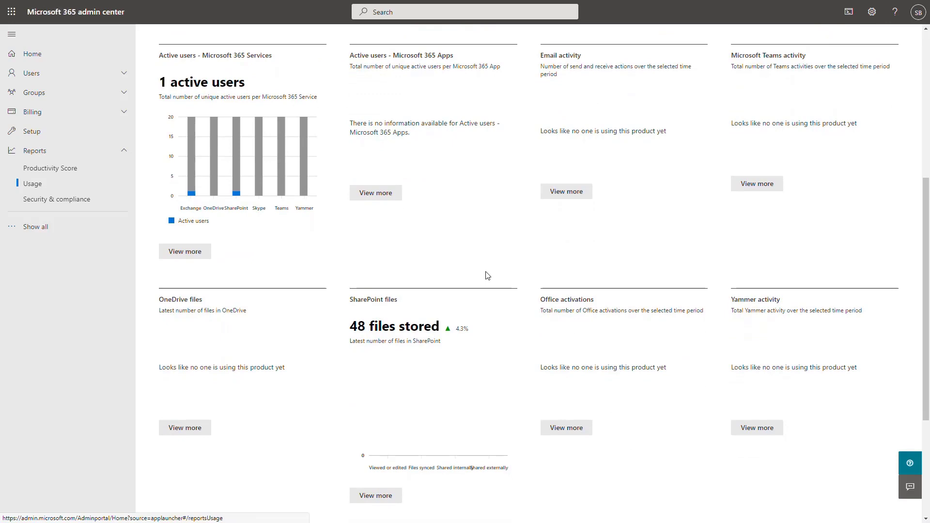
scroll(487, 276, down, 4)
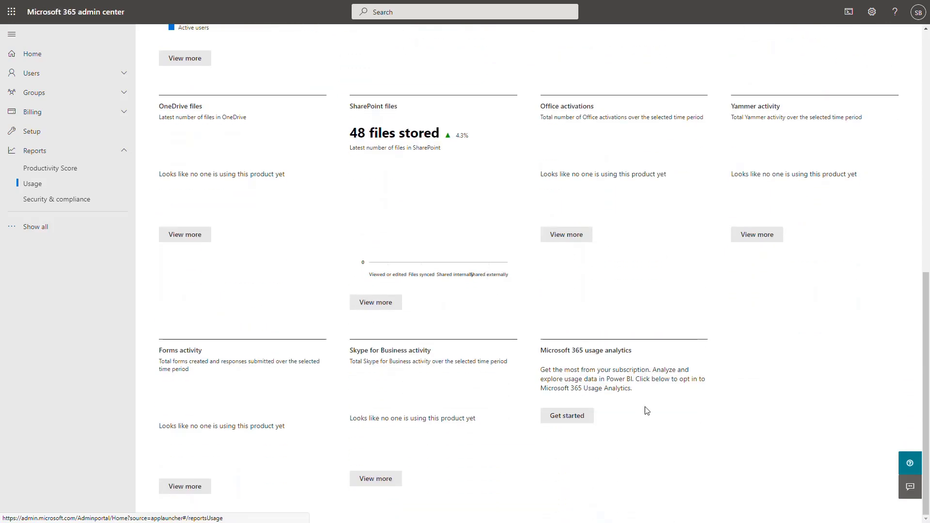
click(576, 419)
- Turn on 'Make organizational usage data available' for Power BI usage analytics and save the setting
click(578, 418)
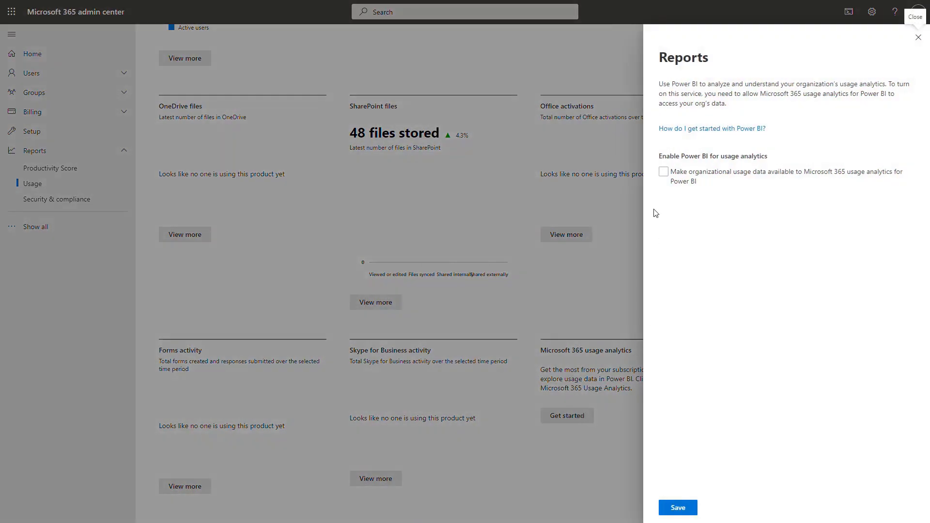
click(664, 174)
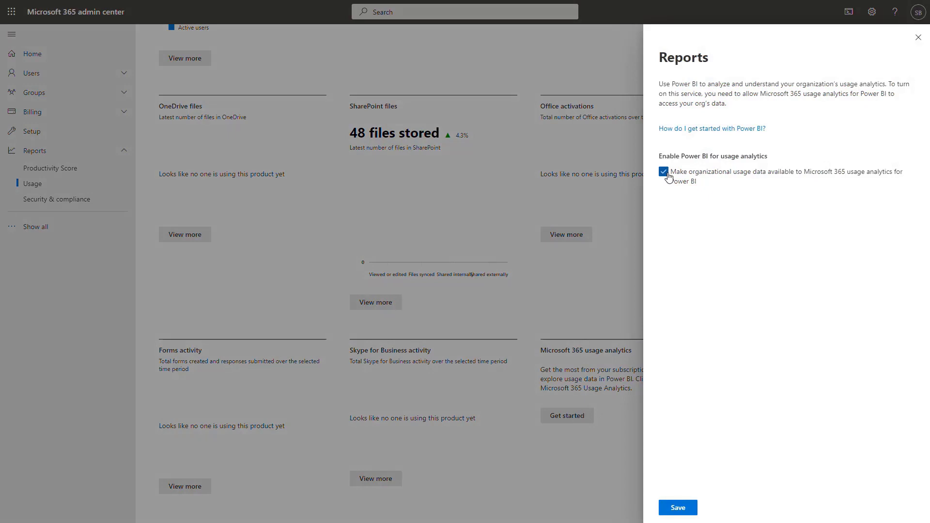
click(687, 511)
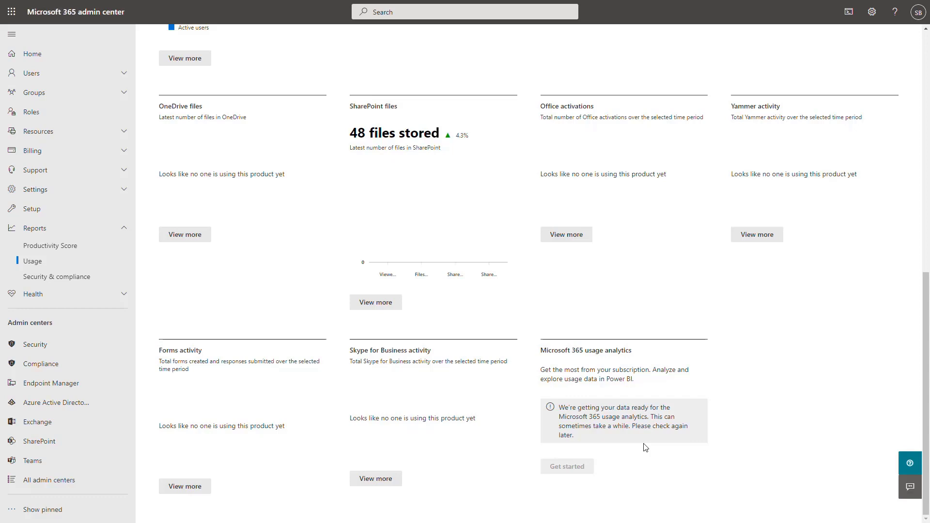
- Copy the tenant ID shown in the green data-available notice to the clipboard
scroll(630, 275, down, 1)
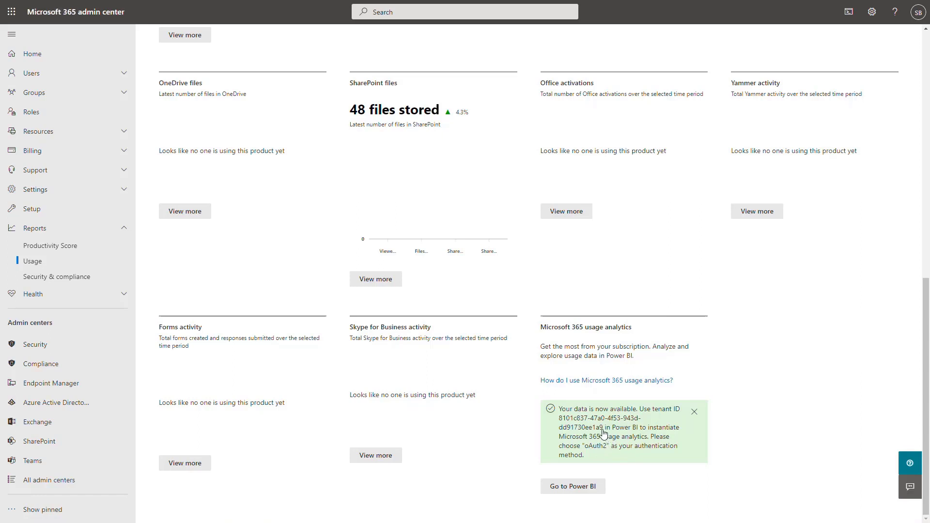
drag(603, 429, 561, 422)
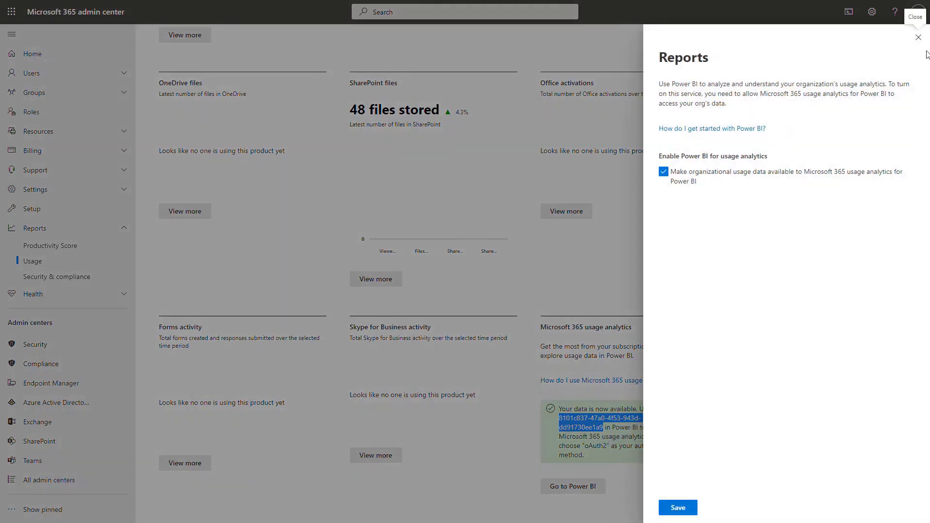
click(918, 38)
right_click(593, 425)
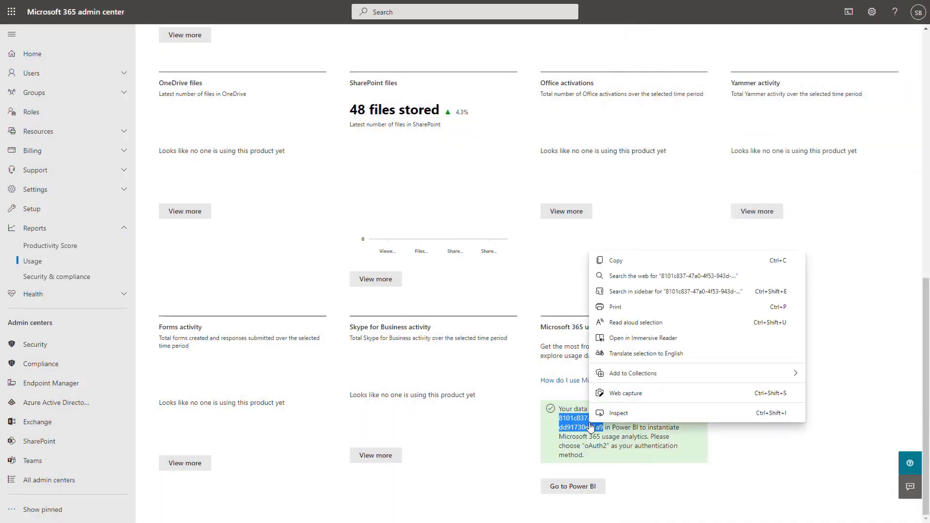
click(616, 260)
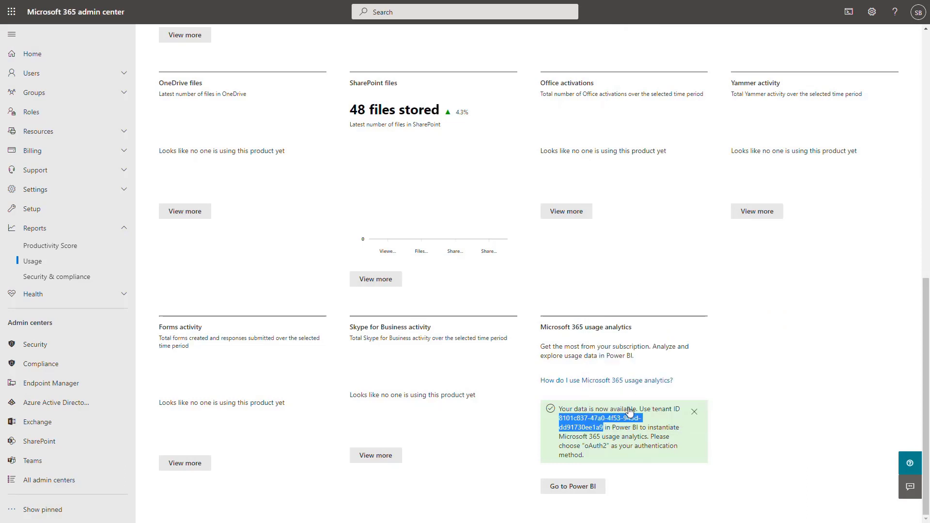
- In Power BI, find the Microsoft 365 Usage Analytics app among the apps available to install
click(585, 491)
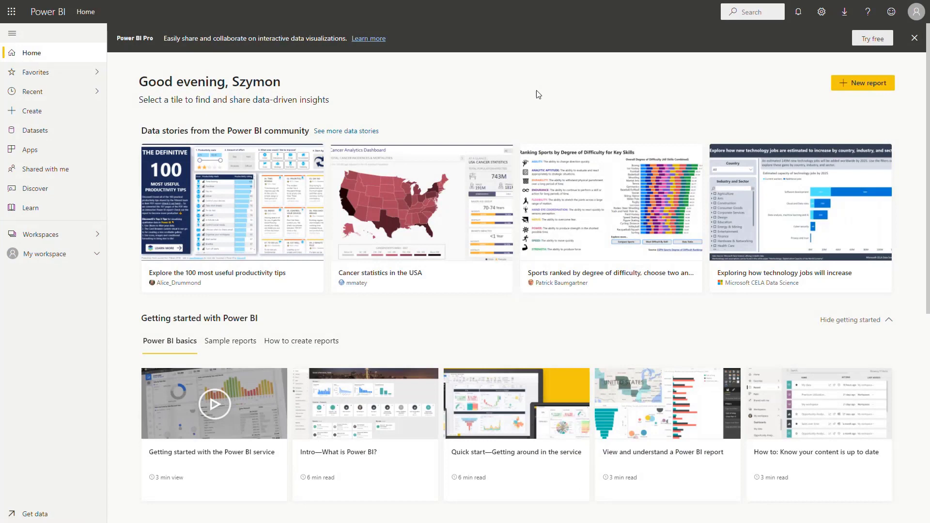
click(67, 151)
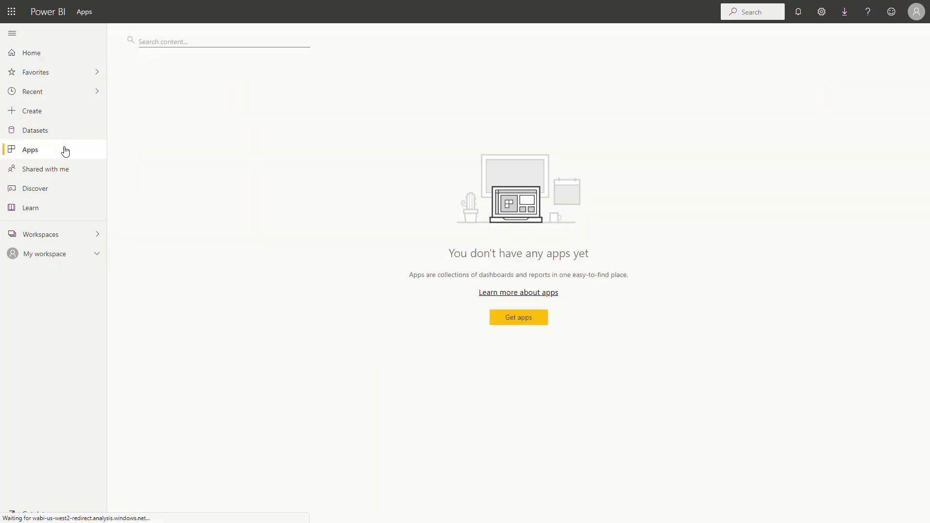
click(532, 318)
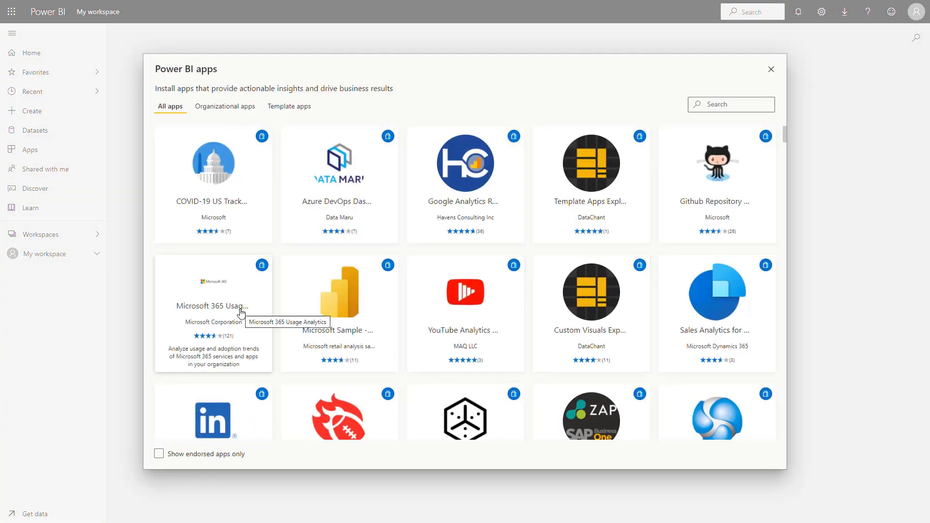
click(241, 313)
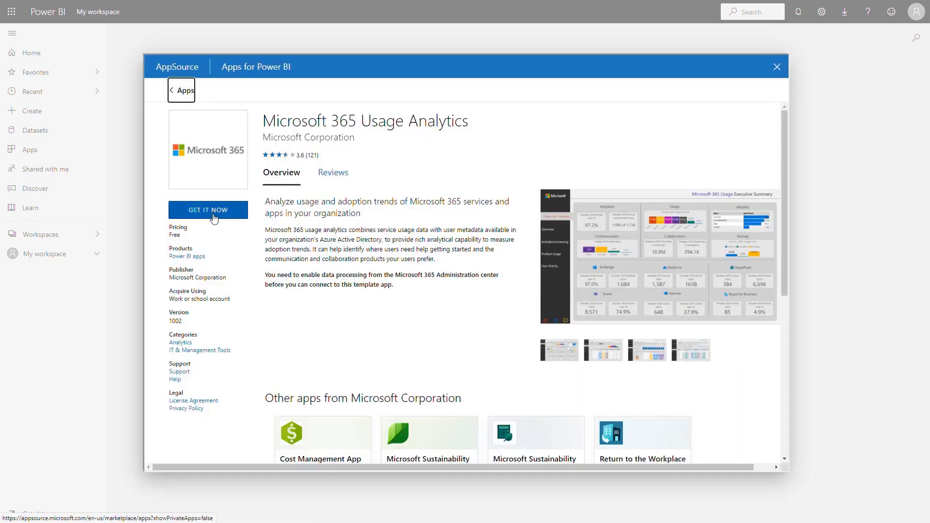
- Fill in the contact details from saved info, accept the consent terms and install the app
click(213, 218)
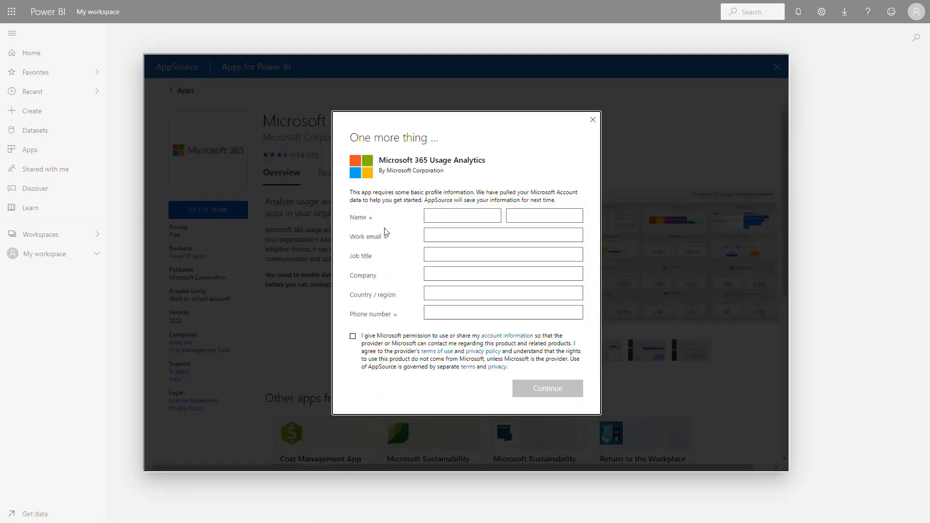
click(434, 214)
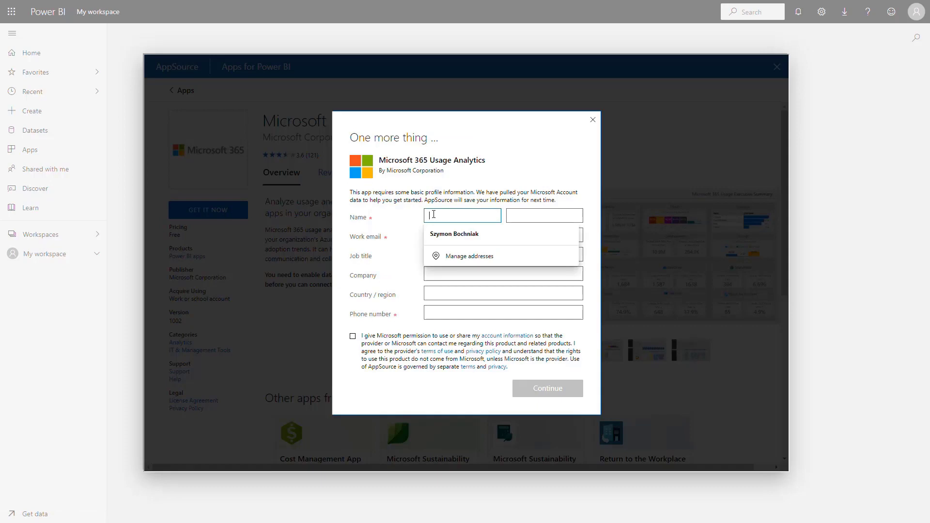
click(451, 231)
click(484, 235)
click(465, 245)
click(353, 336)
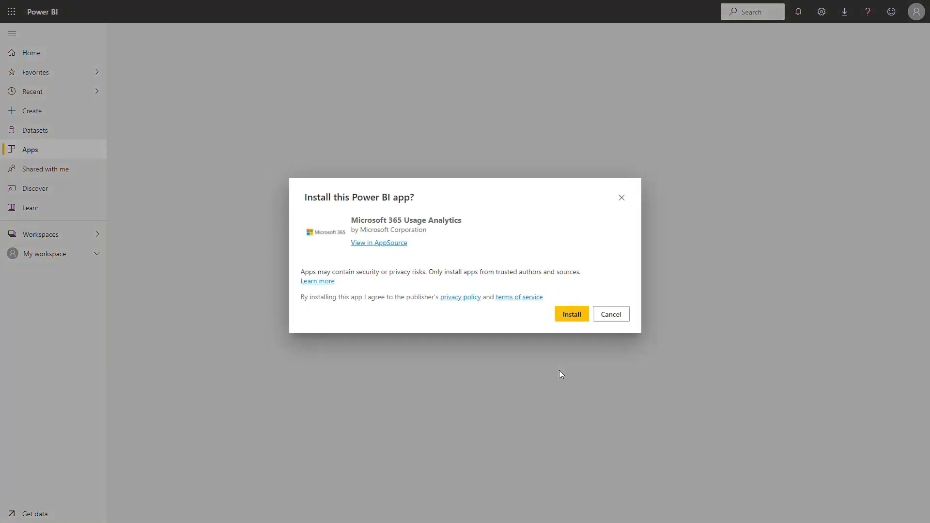
click(581, 320)
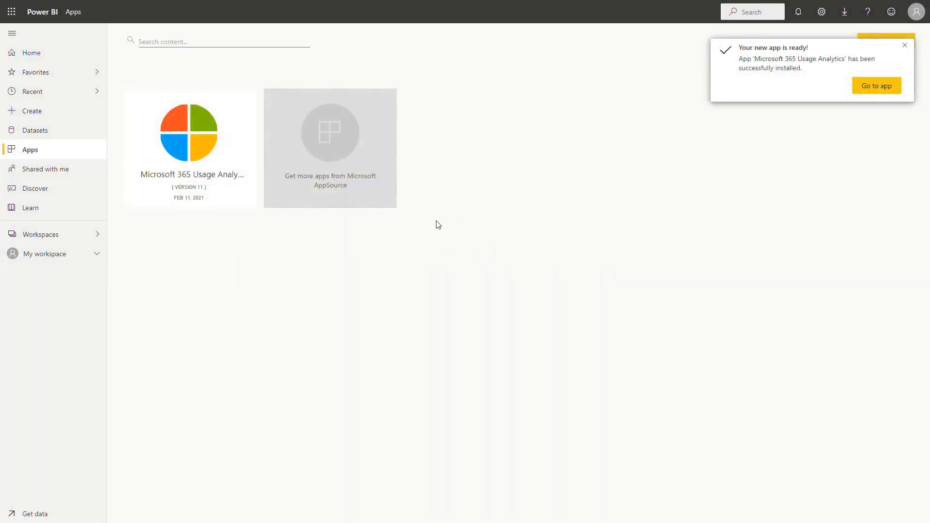
- Connect the Usage Analytics app to the tenant using the pasted tenant ID and OAuth2 sign-in
click(221, 170)
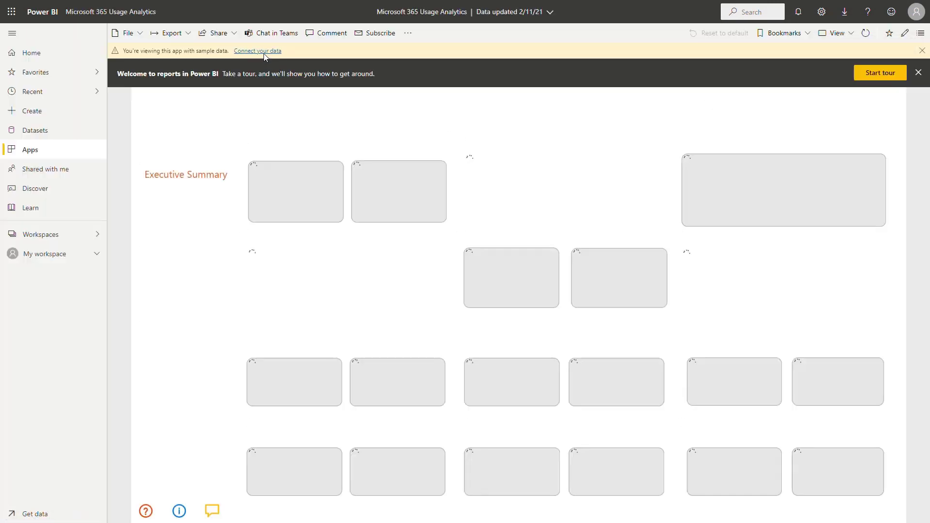
click(264, 52)
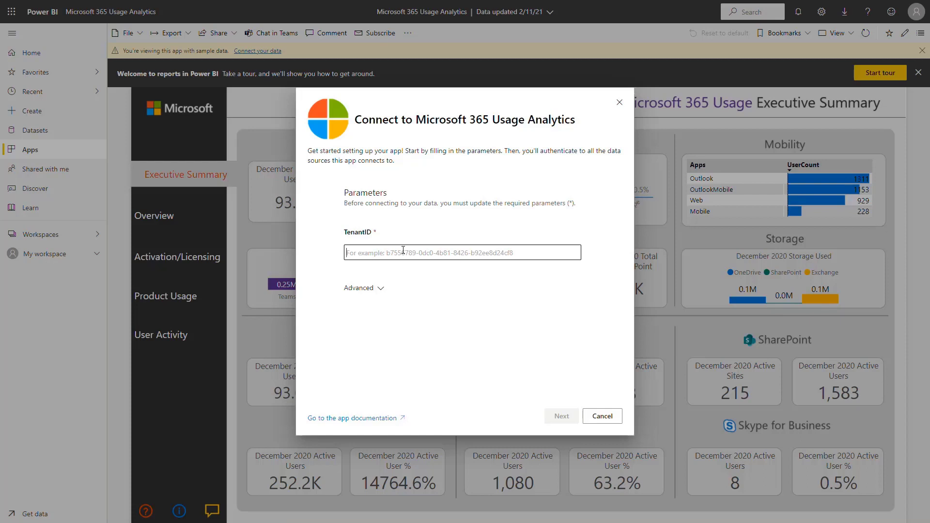
key(ctrl+v)
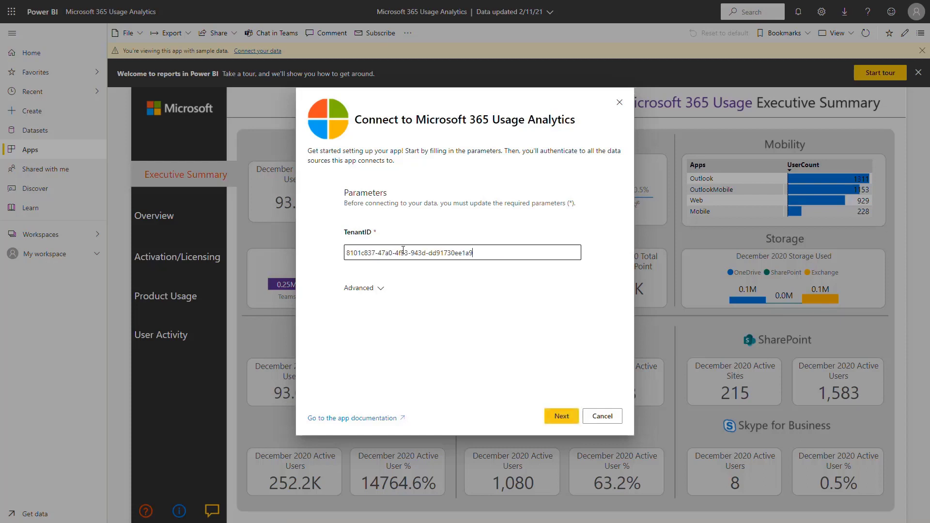
click(562, 417)
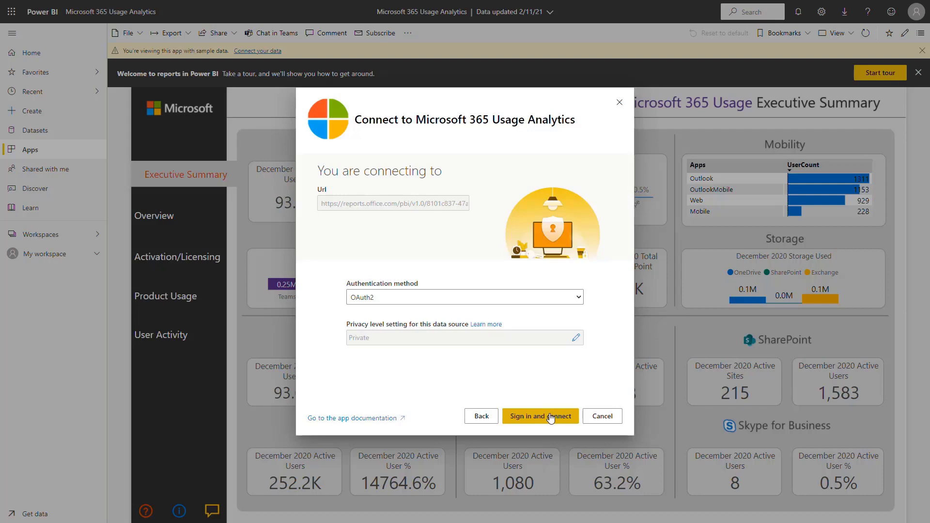
click(551, 417)
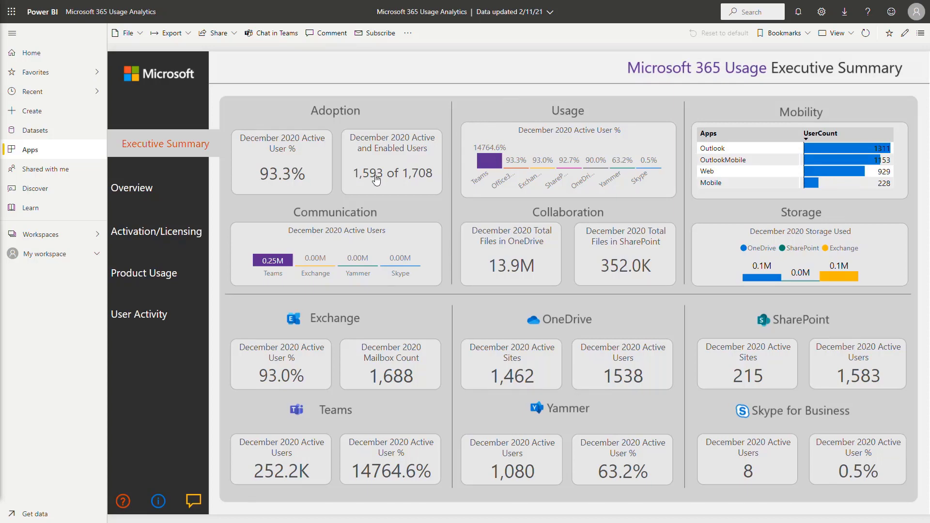
- Step through the Overview report's Usage, Communication, Collaboration, Storage and Mobility tabs
click(166, 198)
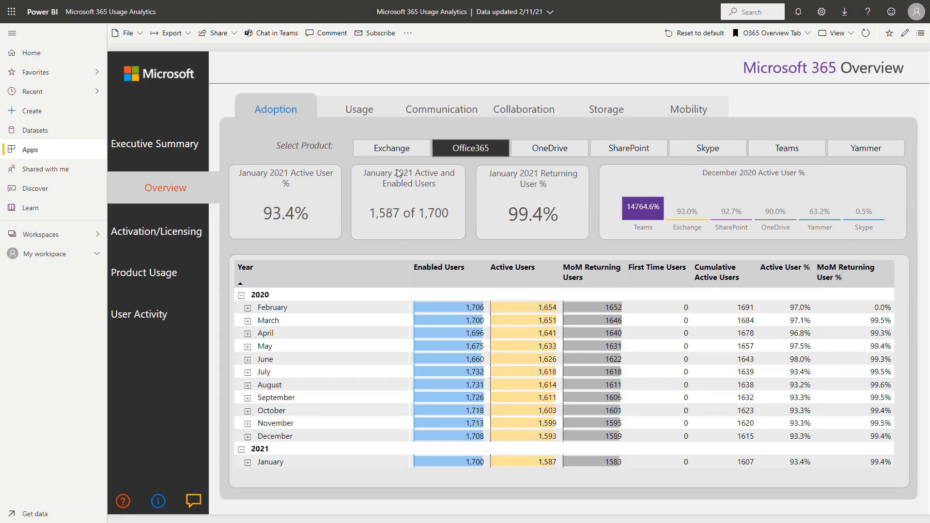
click(359, 110)
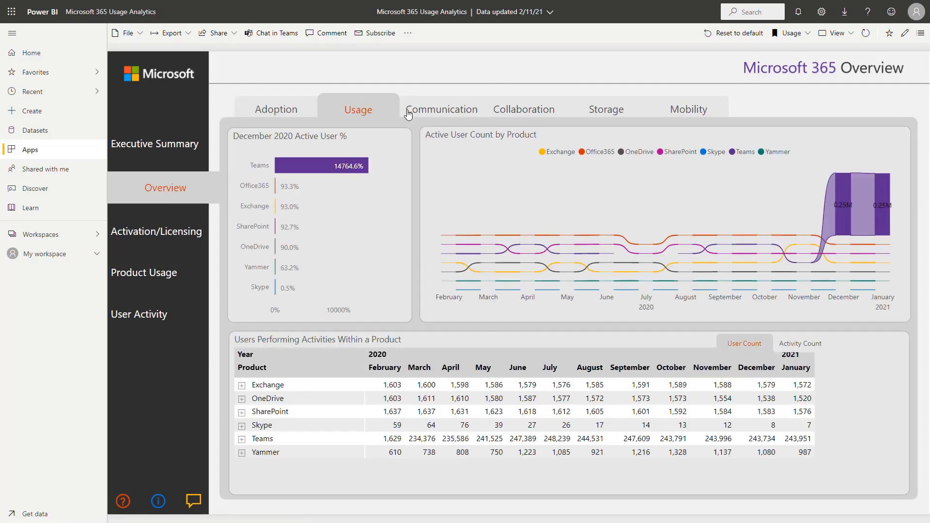
click(449, 110)
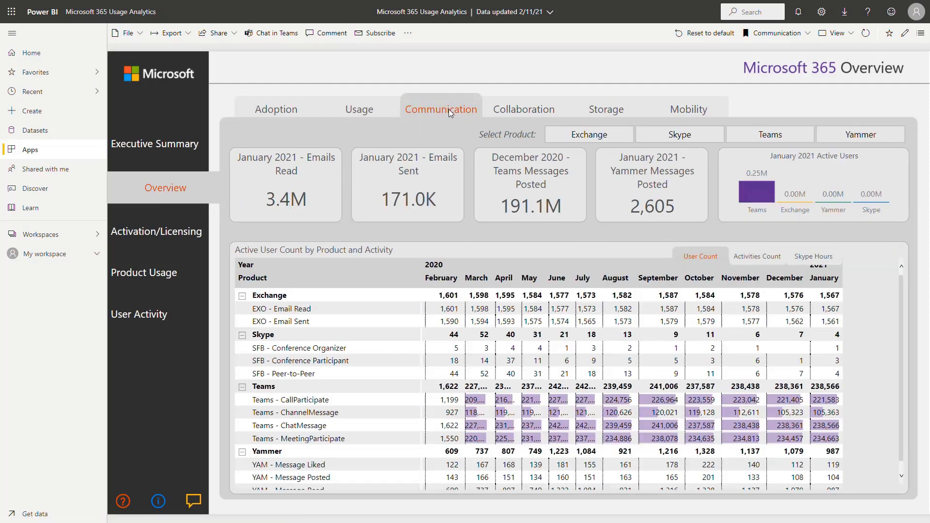
click(521, 113)
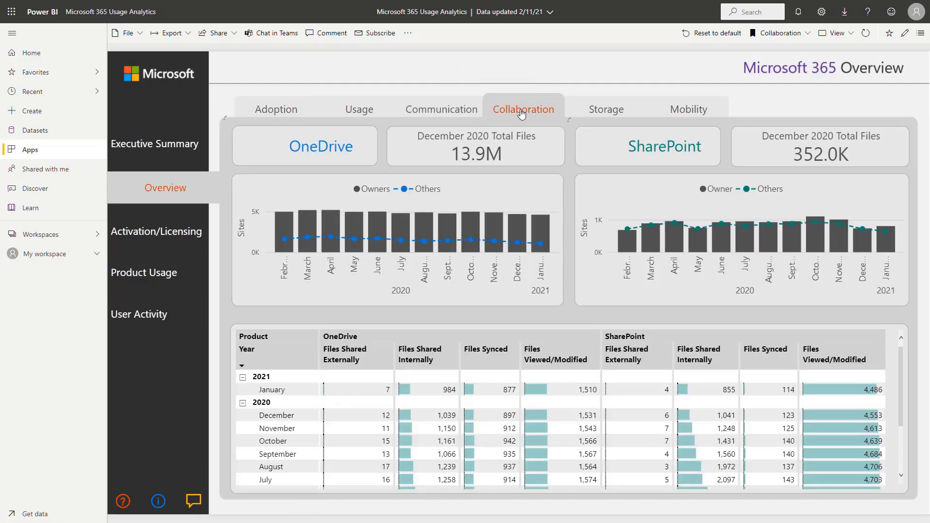
click(611, 111)
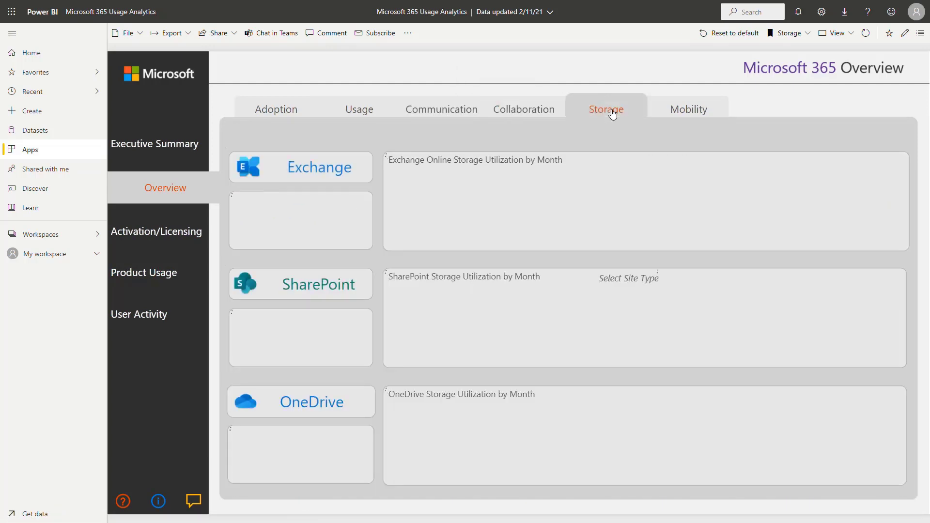
click(705, 119)
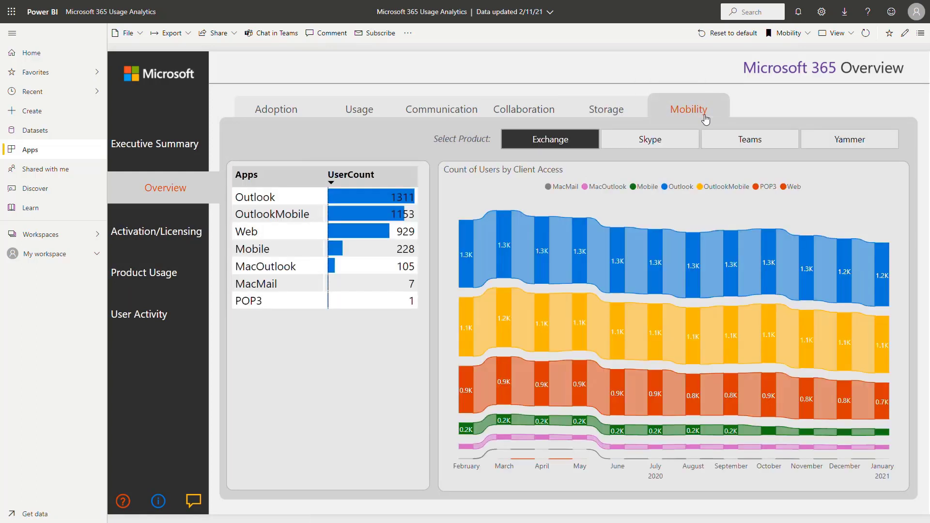
- View the Activation & Licensing page and its Licenses Assigned tab, then the User Activity Detail page
click(190, 235)
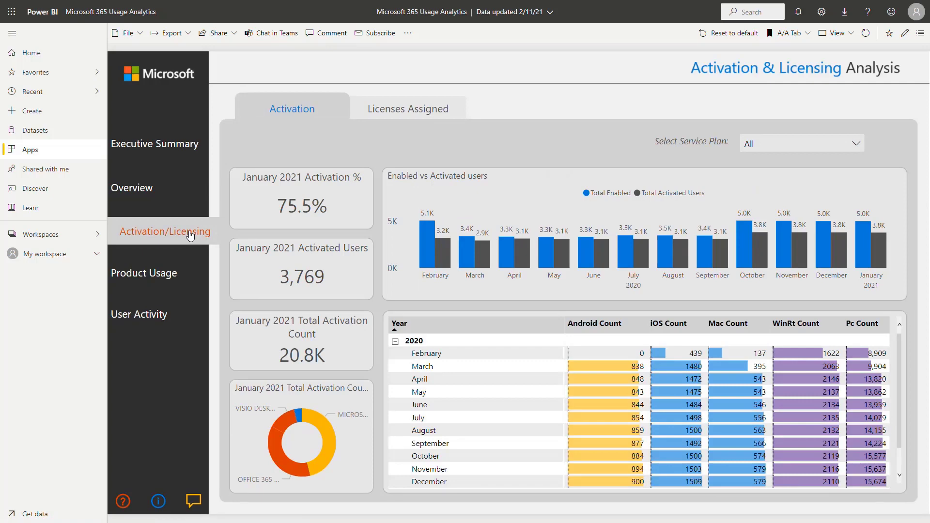
click(414, 109)
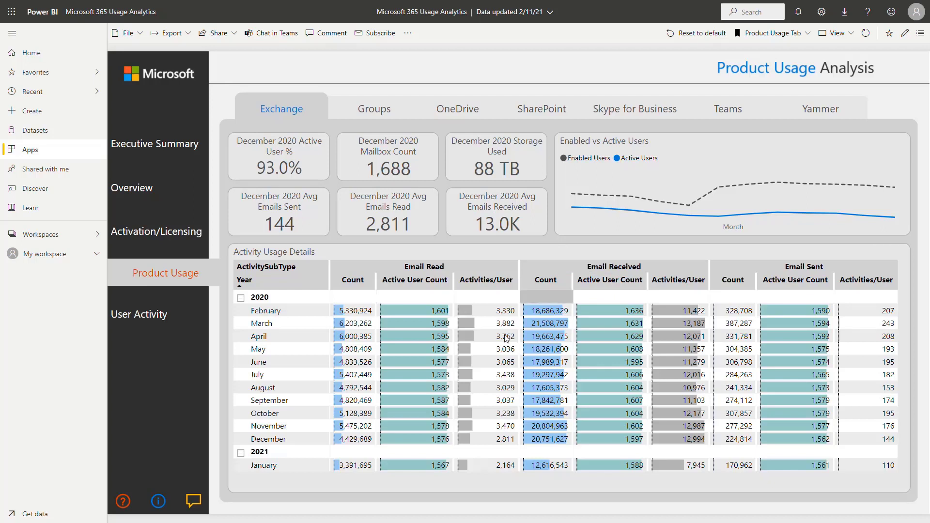
click(152, 319)
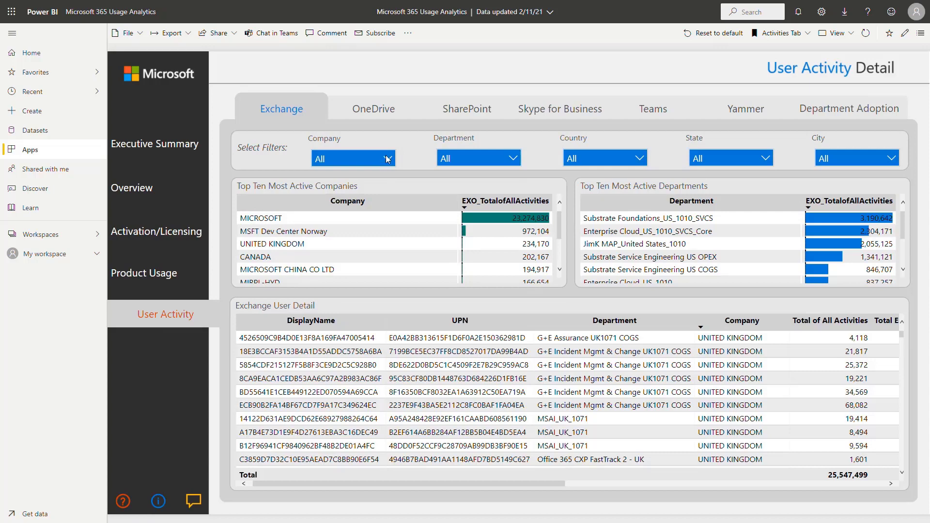
- Set the Company slicer to FINLAND, then expand the Department slicer
click(352, 158)
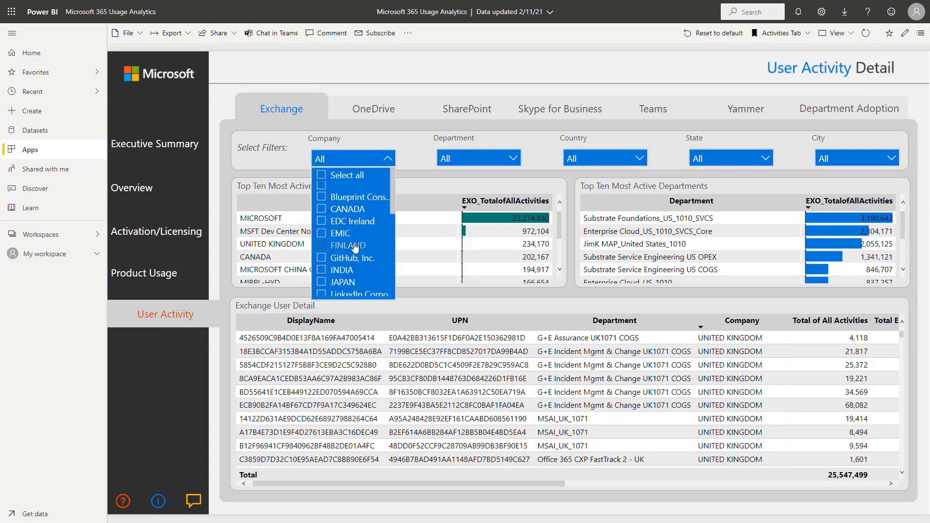
click(356, 244)
click(515, 159)
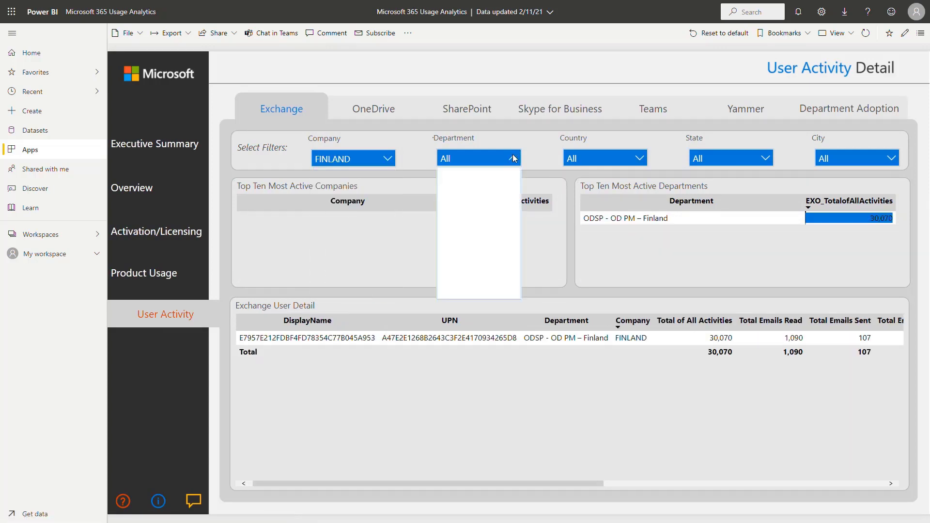